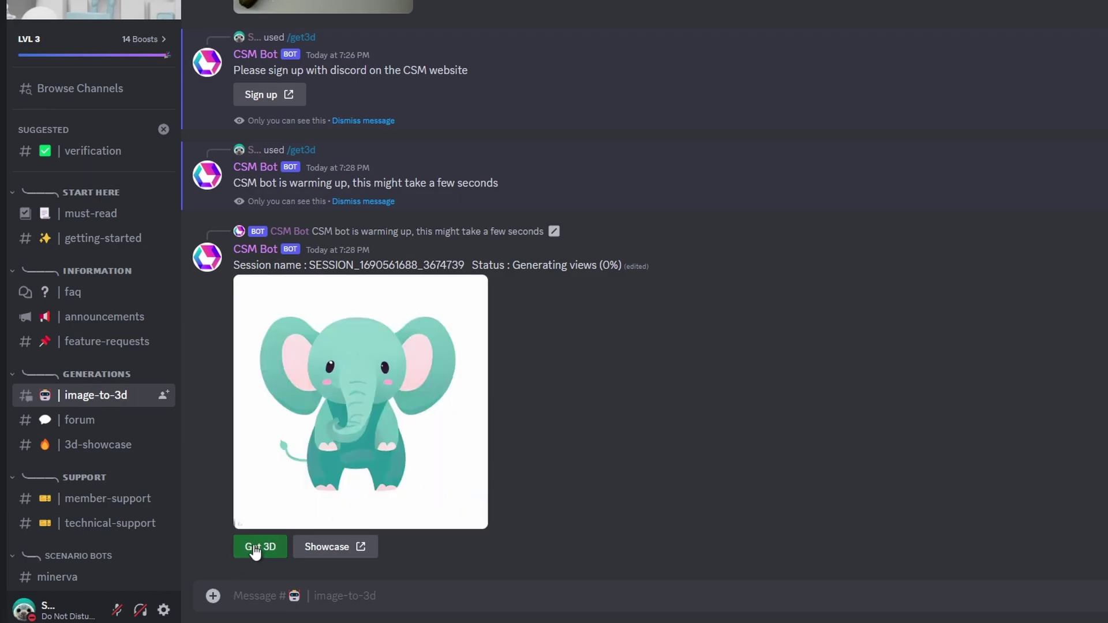
Use the bot's Get 3D button to convert the cartoon elephant image into a 3D model.
left_click(255, 548)
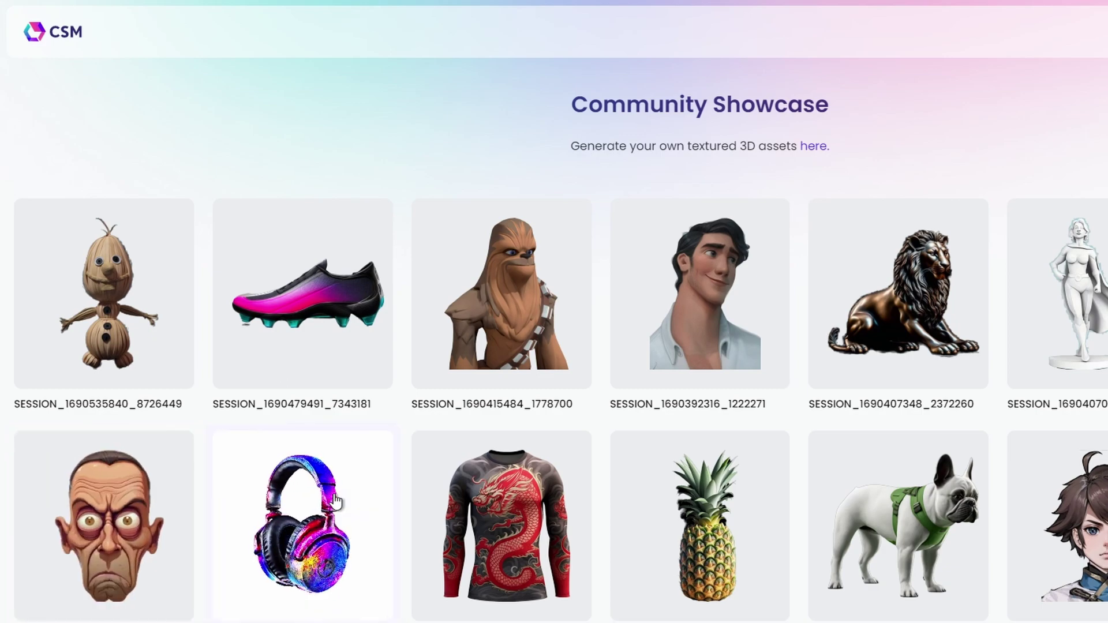
Scroll through the Community Showcase and load more community creations.
scroll(336, 501, "down", 6)
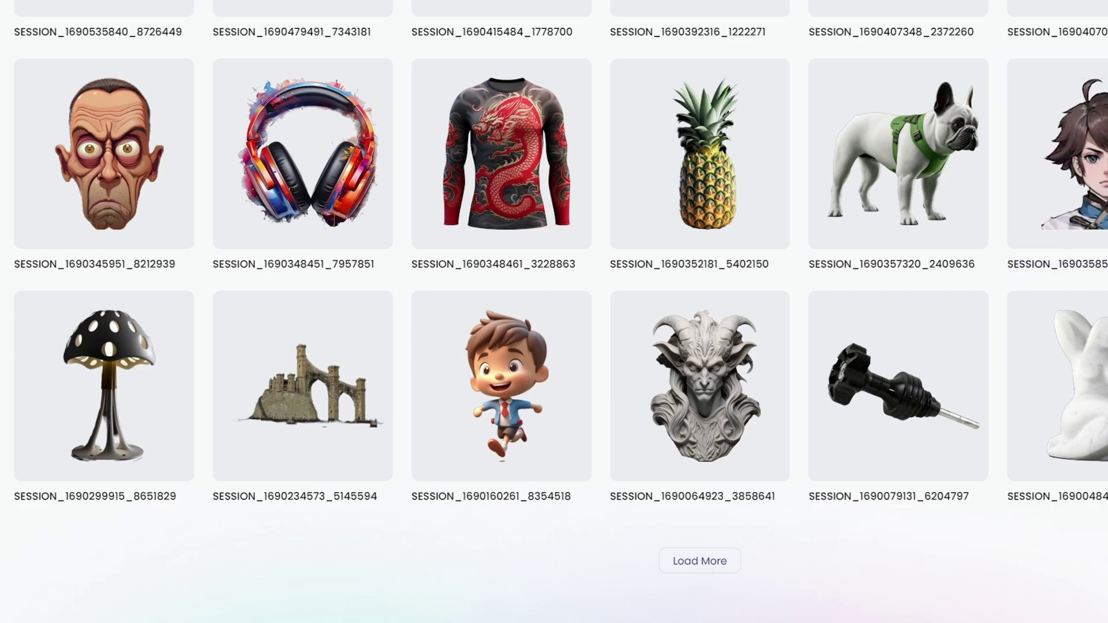
scroll(554, 312, "up", 5)
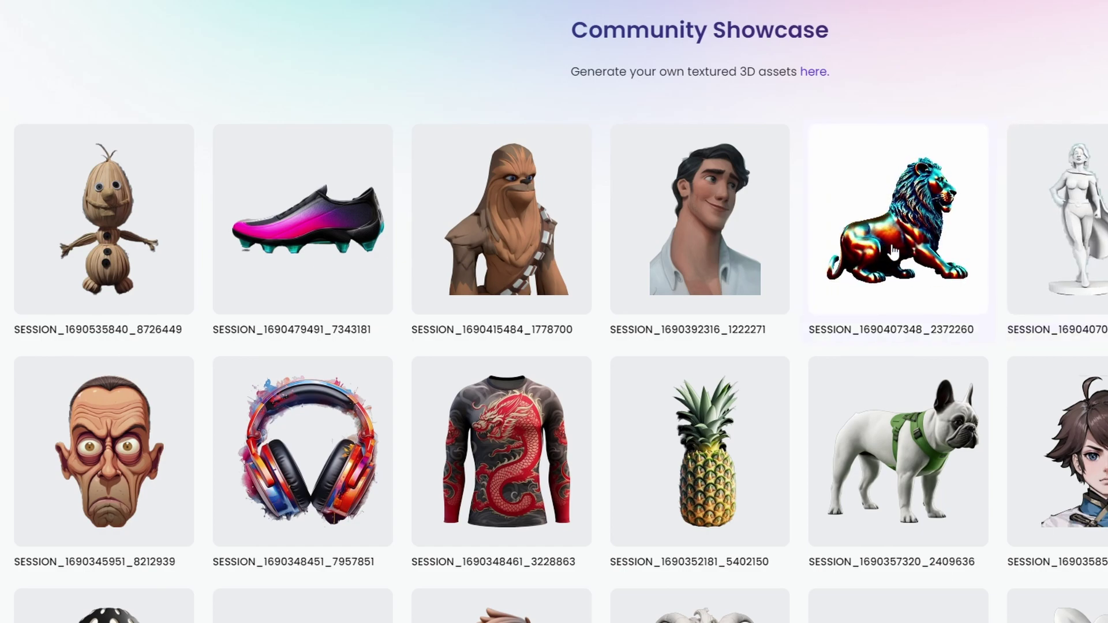
scroll(902, 249, "down", 5)
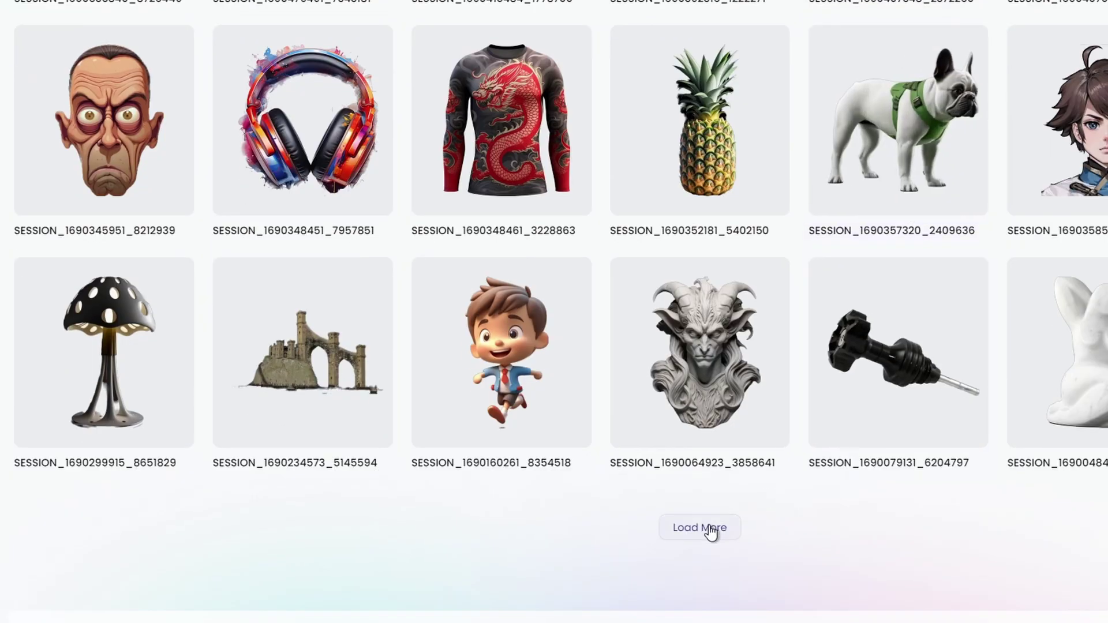
left_click(710, 527)
Scroll further down and open the bearded old man model's session.
scroll(715, 381, "down", 5)
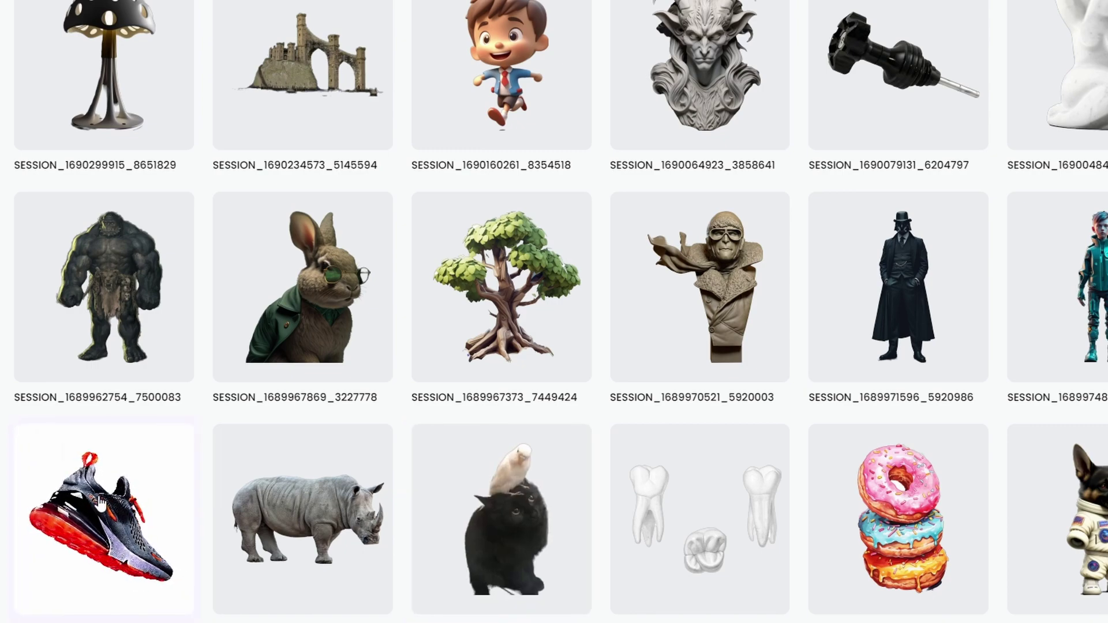
scroll(354, 445, "down", 5)
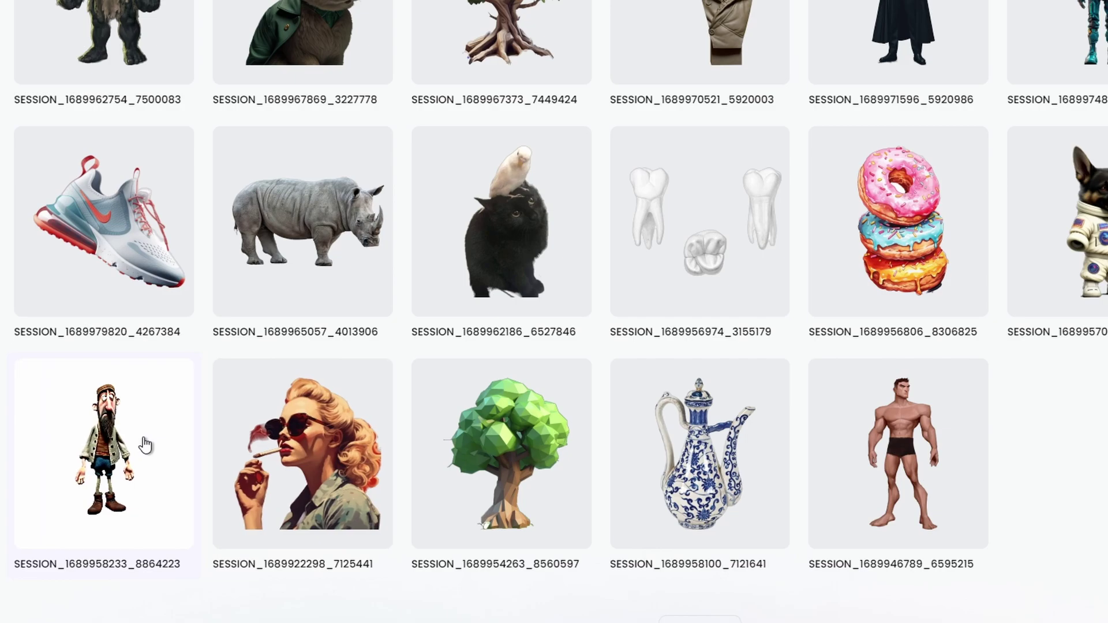
left_click(142, 442)
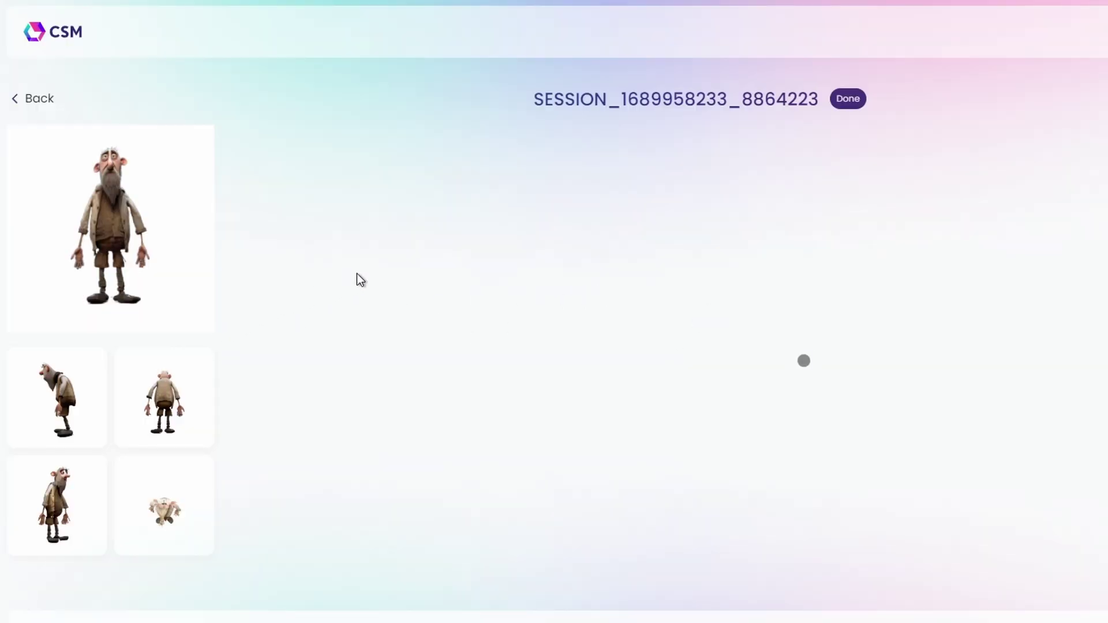
Zoom in and rotate the old man model to view its back, then return to the showcase.
scroll(806, 340, "up", 5)
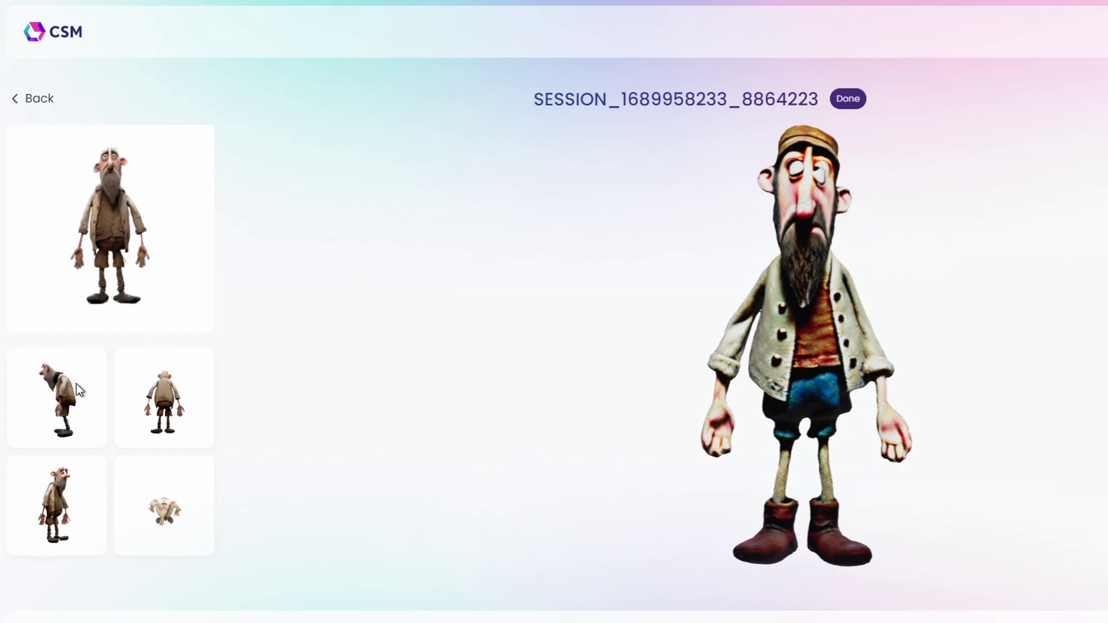
left_click_drag(789, 351, 893, 309)
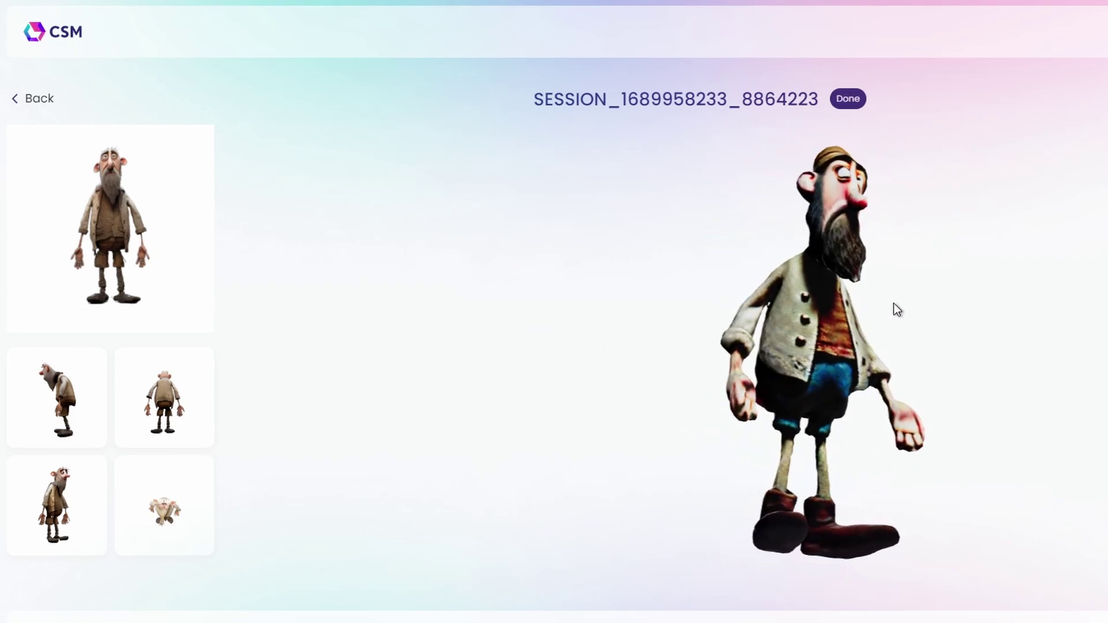
left_click(31, 100)
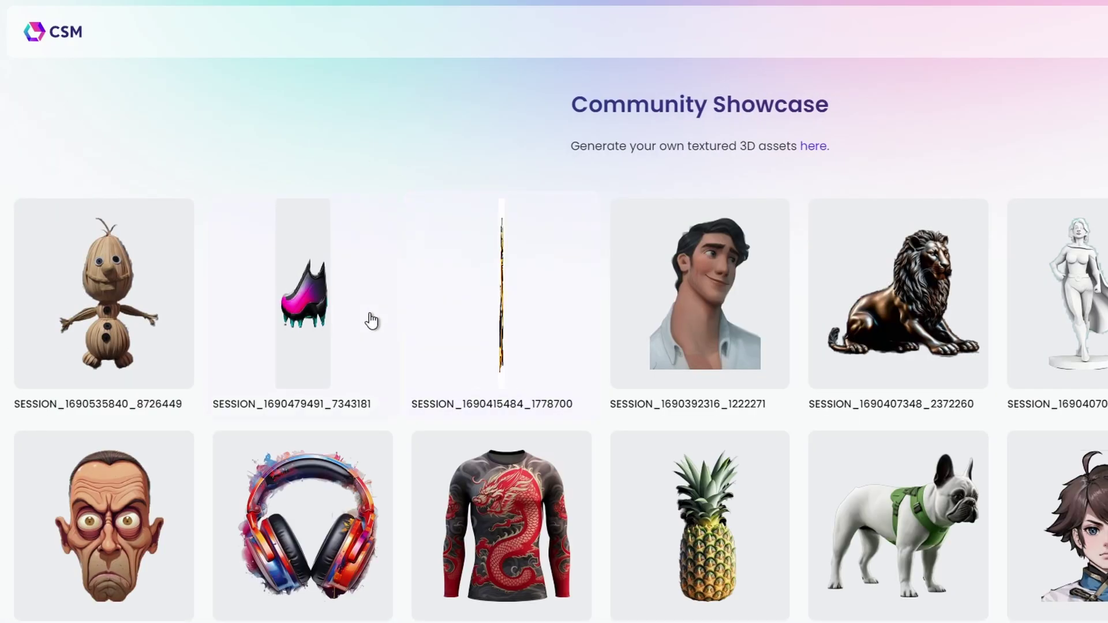
Open the pink football boot model and rotate it to see its studded sole and front.
left_click(363, 325)
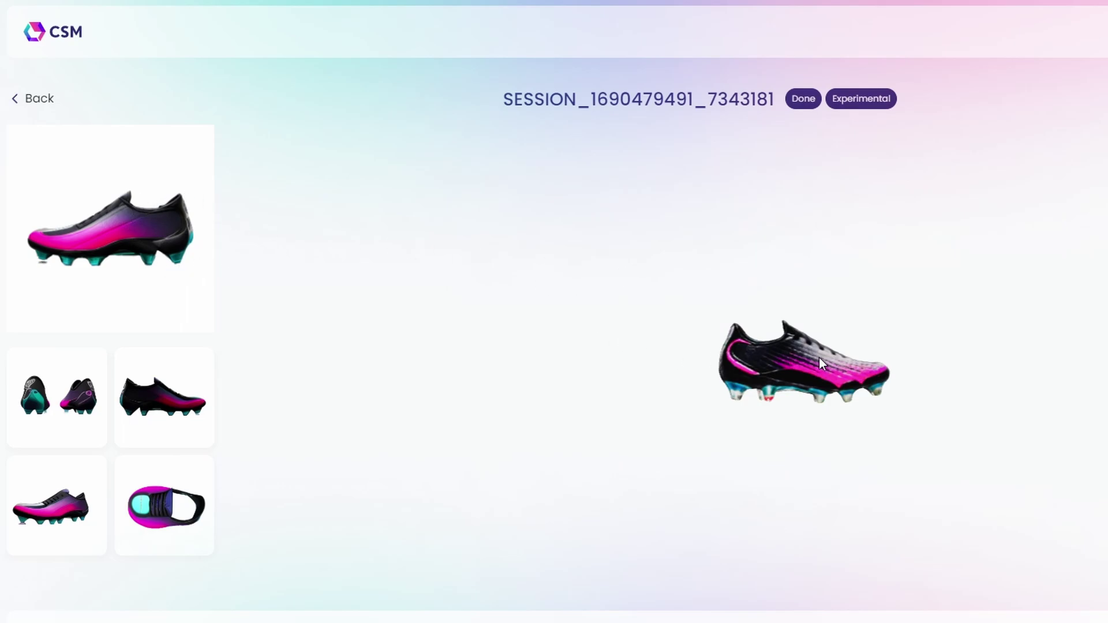
left_click_drag(819, 358, 793, 351)
scroll(794, 350, "up", 6)
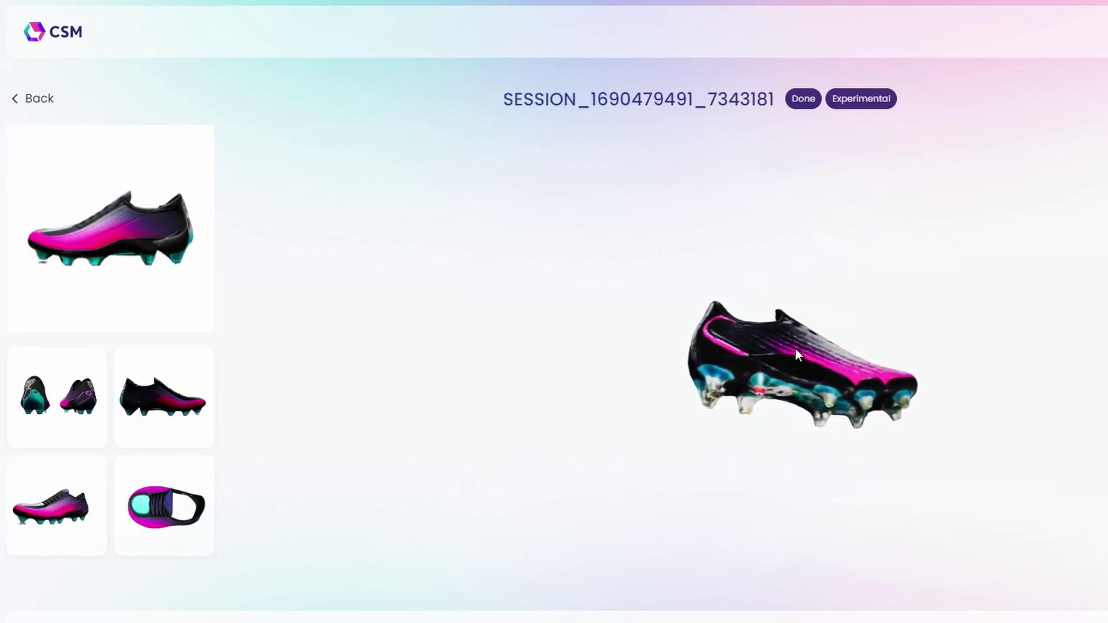
left_click_drag(835, 387, 736, 414)
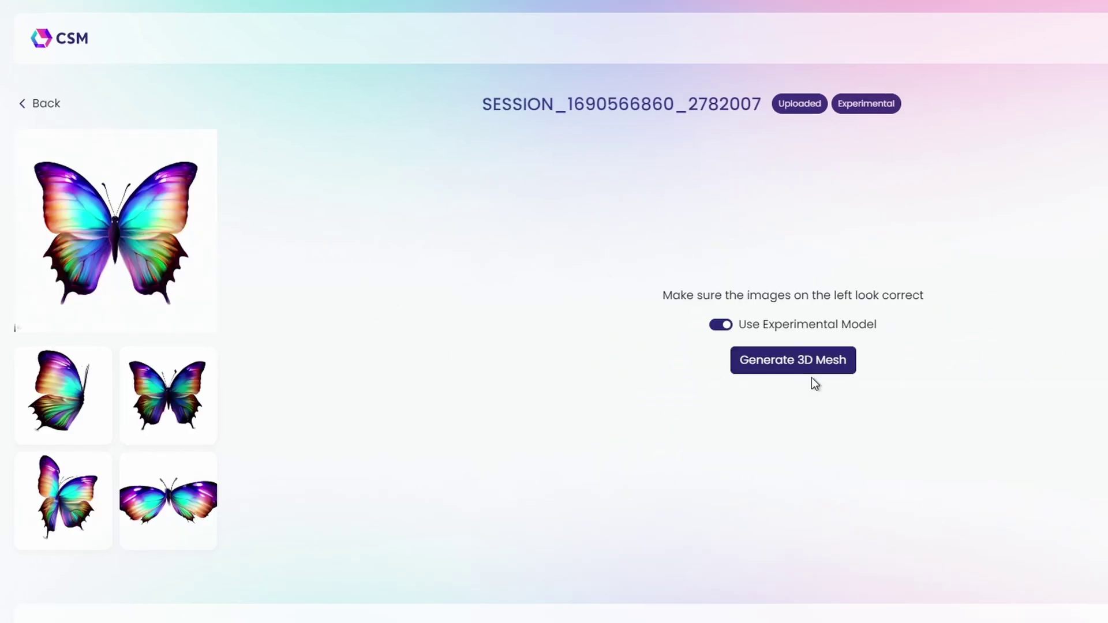
Generate the butterfly's 3D mesh with Use Experimental Model left on.
left_click(783, 366)
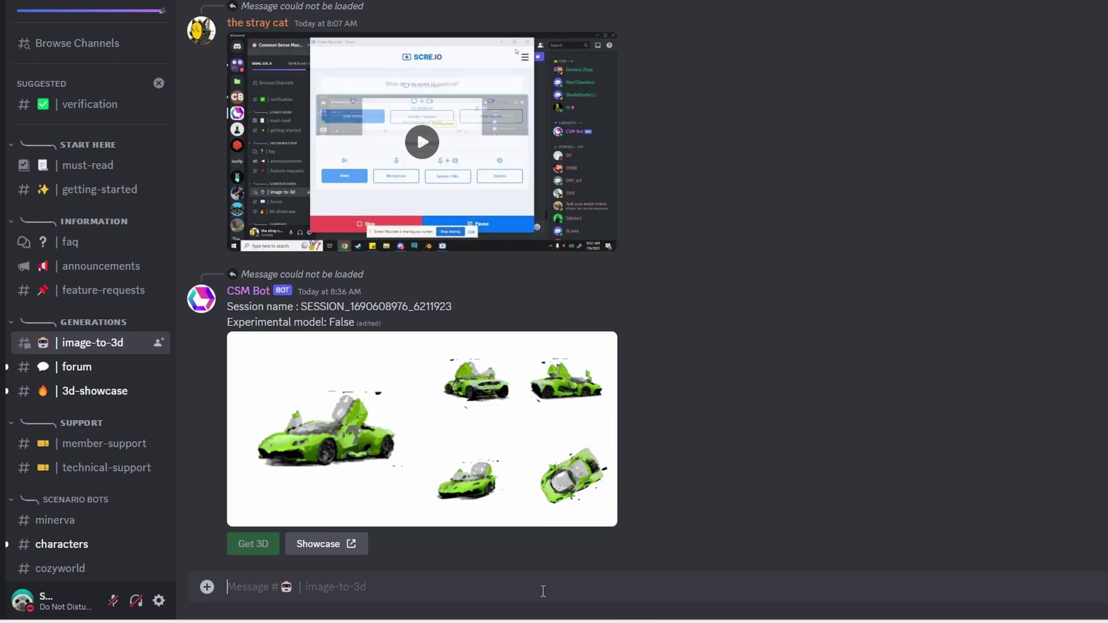
Start a /get3d command, then clear it and dismiss the file attachment options.
type("/get3")
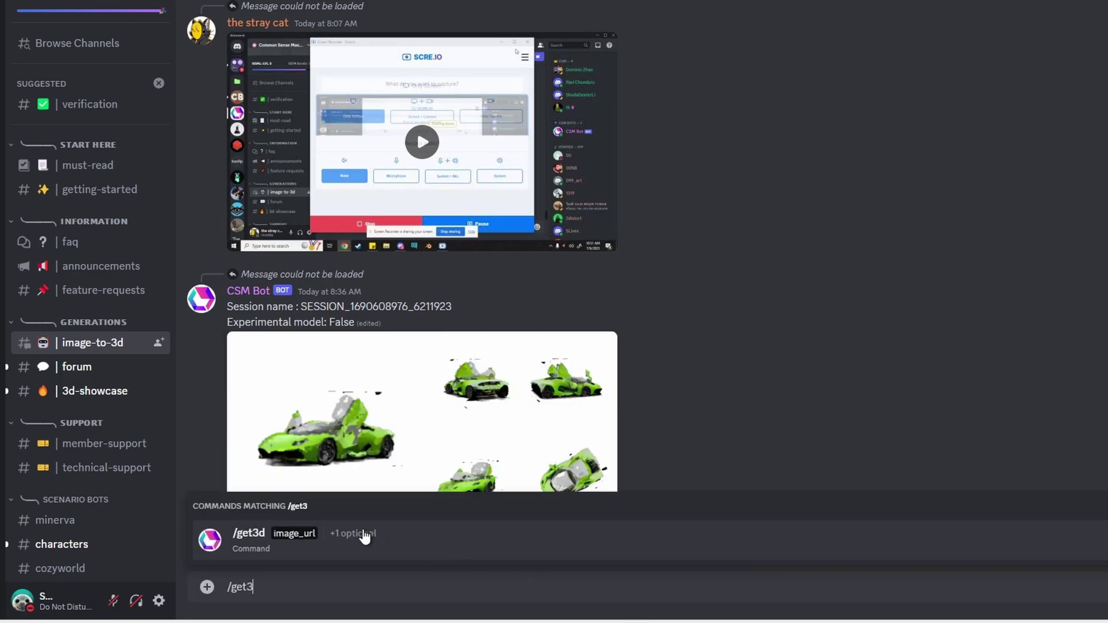
left_click(267, 544)
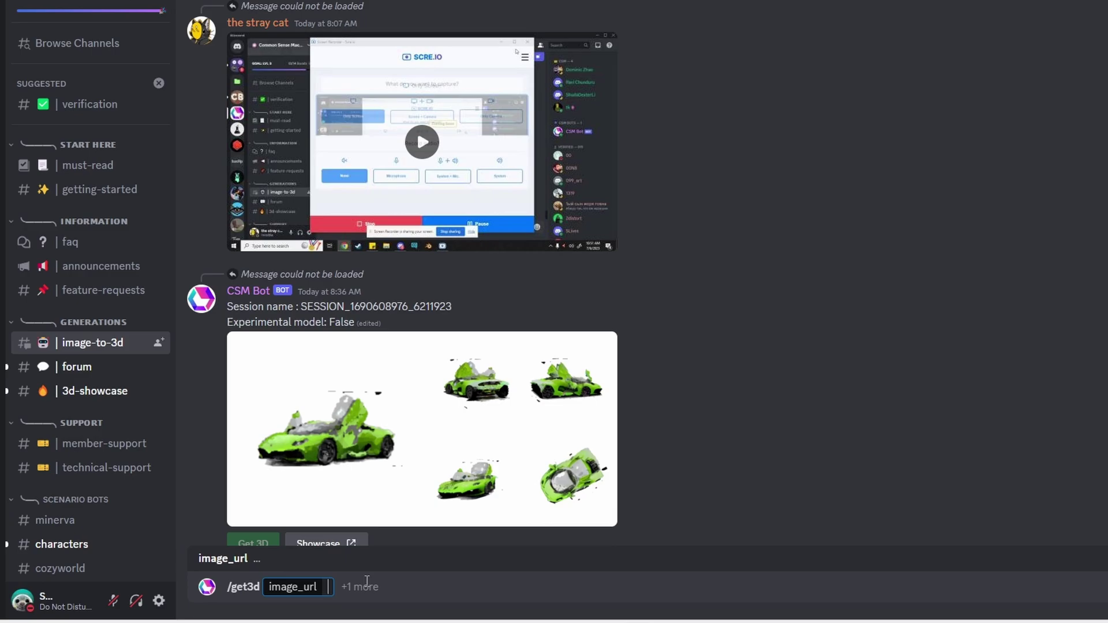
key("BackSpace")
key("BackSpace")
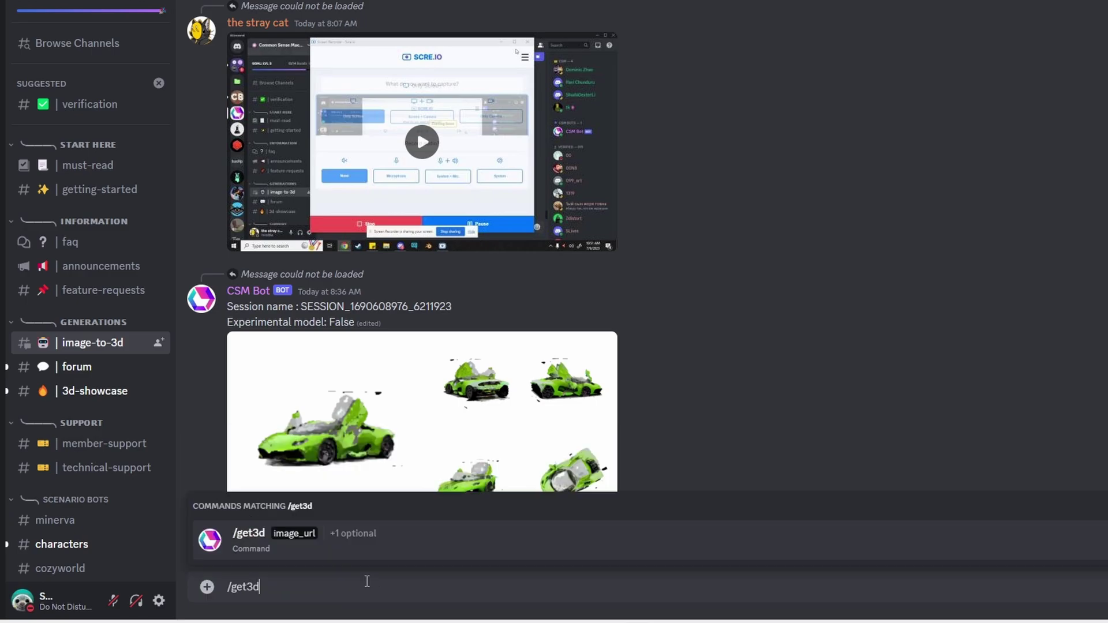
key("BackSpace")
key("BackSpace")
key("BackSpace")
key("BackSpace")
key("BackSpace")
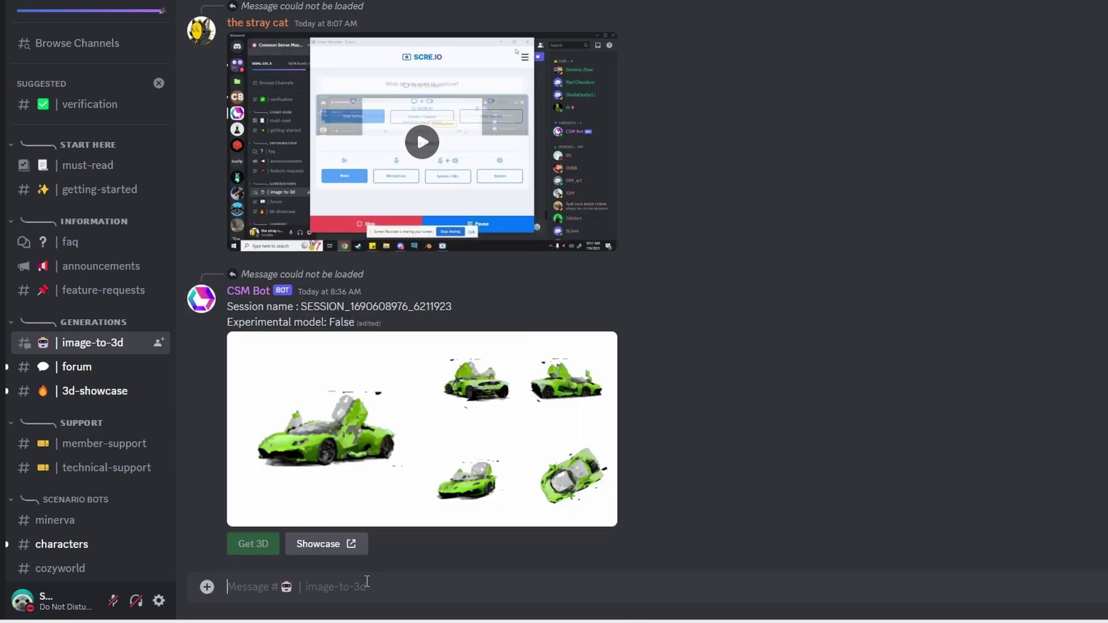
left_click(207, 587)
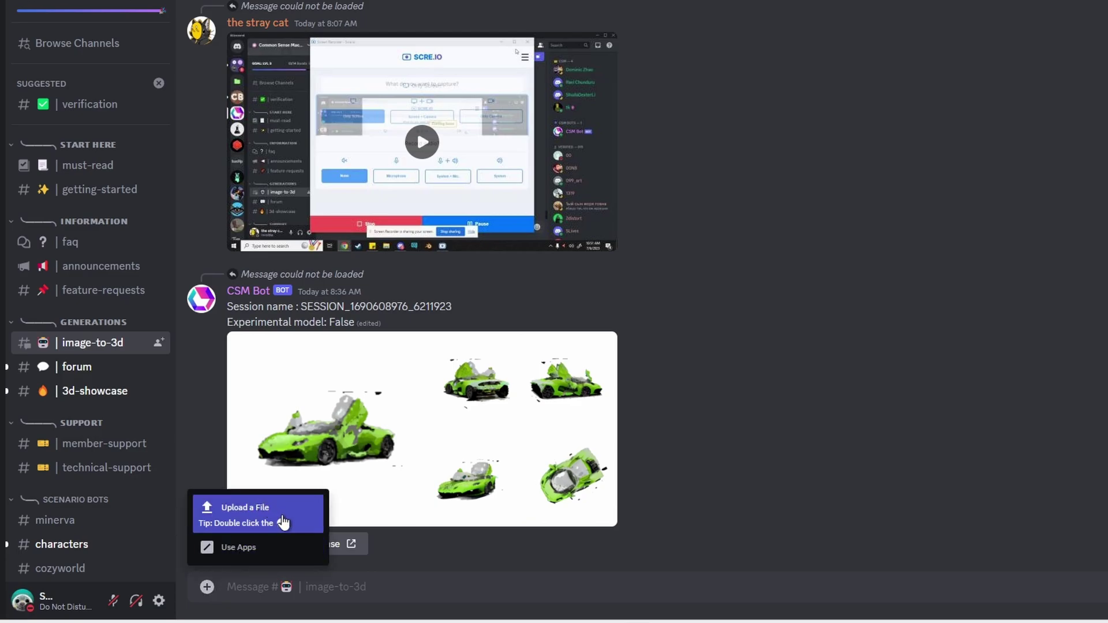
left_click(687, 394)
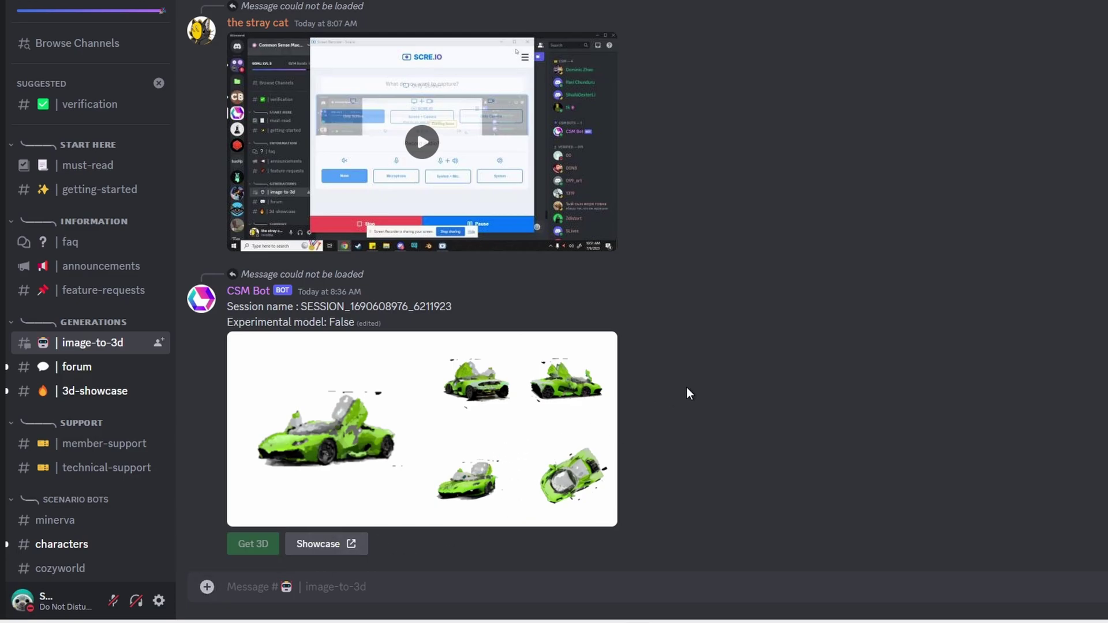
View the green car's enlarged generated renders, then begin a new /get3d command.
left_click(511, 411)
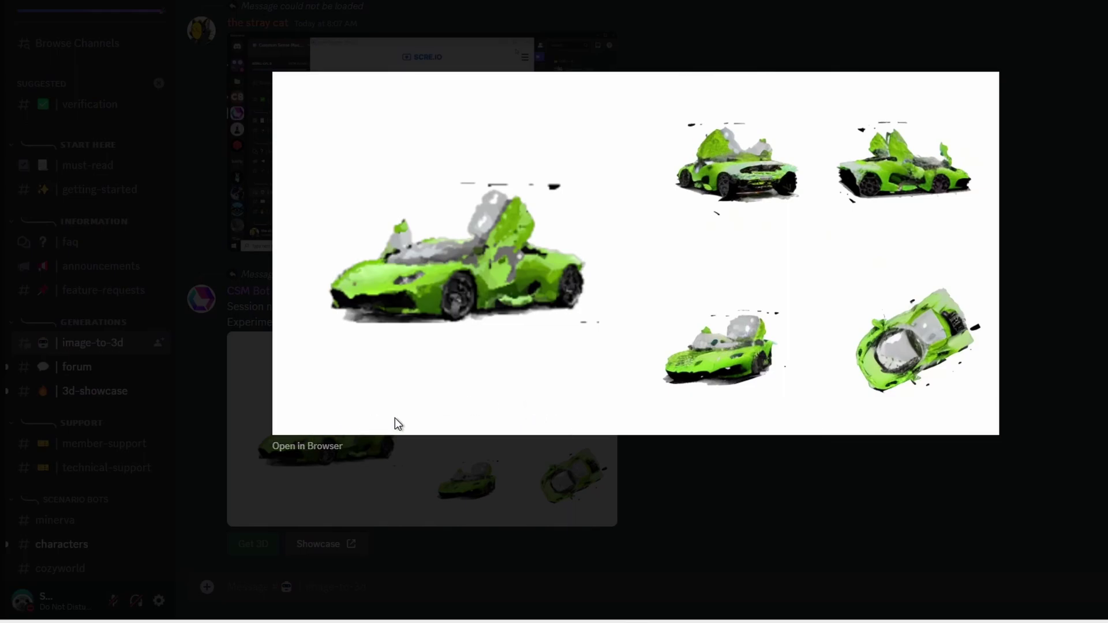
left_click(453, 571)
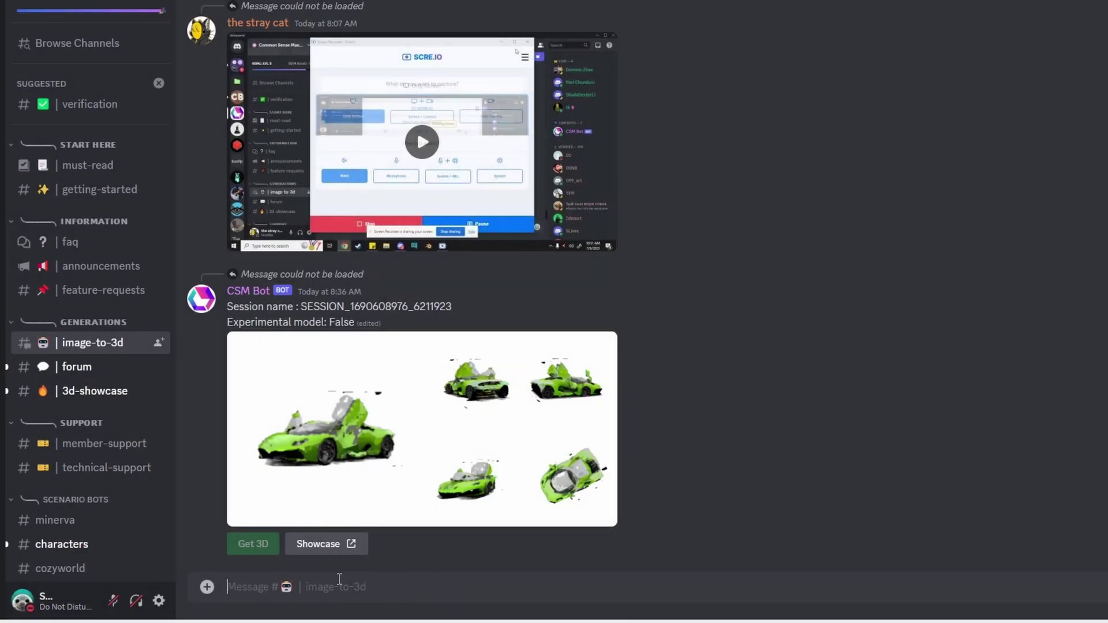
type("/")
left_click(358, 311)
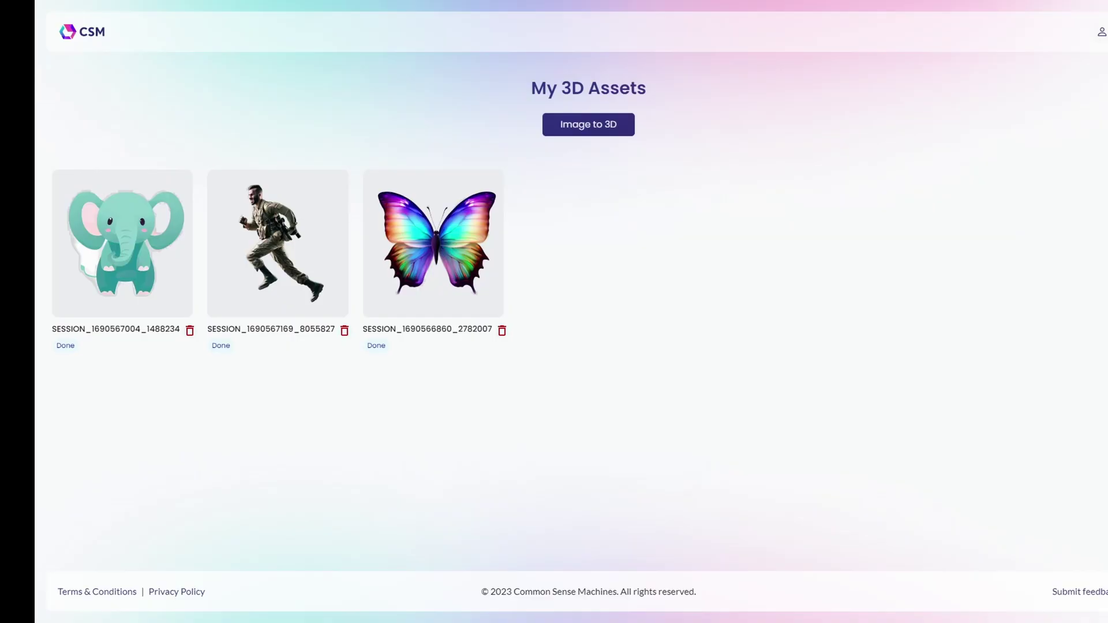
Preview the rotating 3D models of the butterfly, soldier and elephant asset cards.
mouse_move(445, 241)
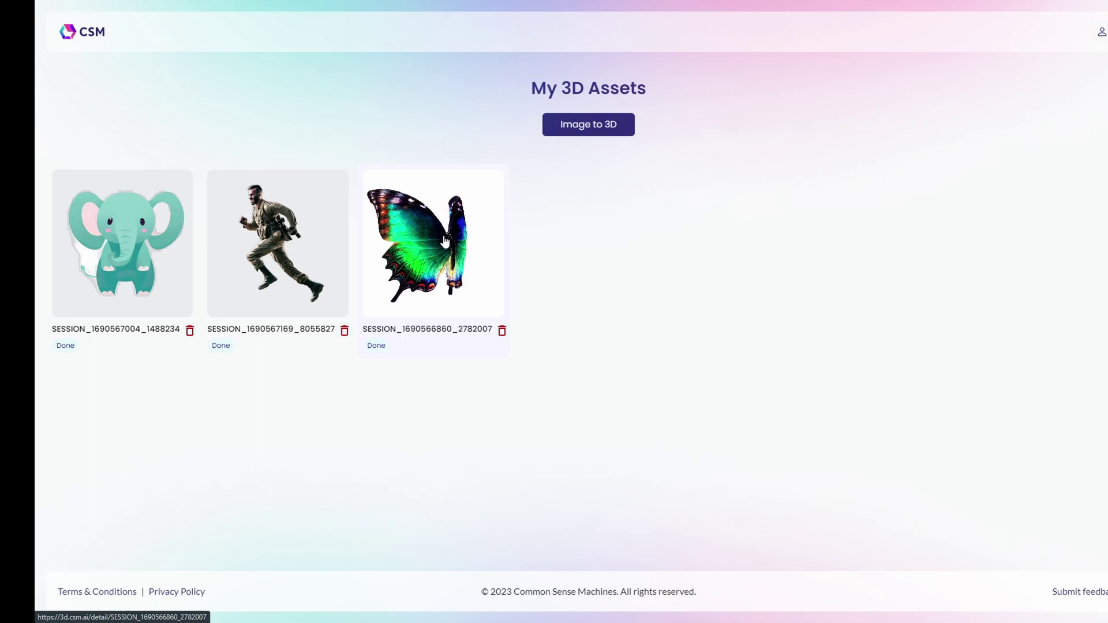
mouse_move(252, 237)
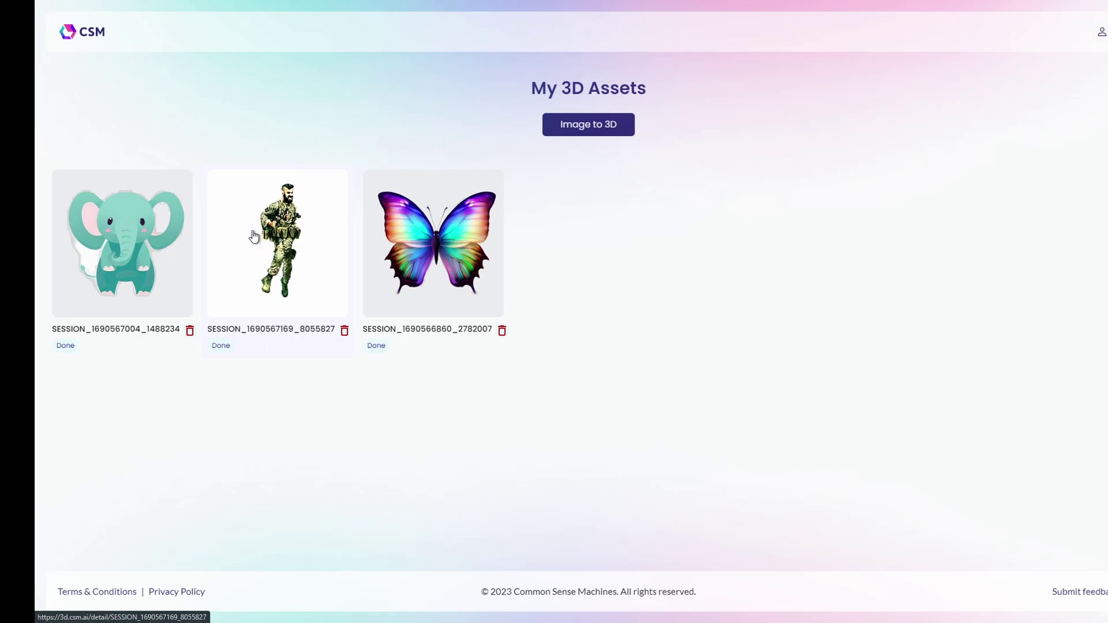
mouse_move(153, 245)
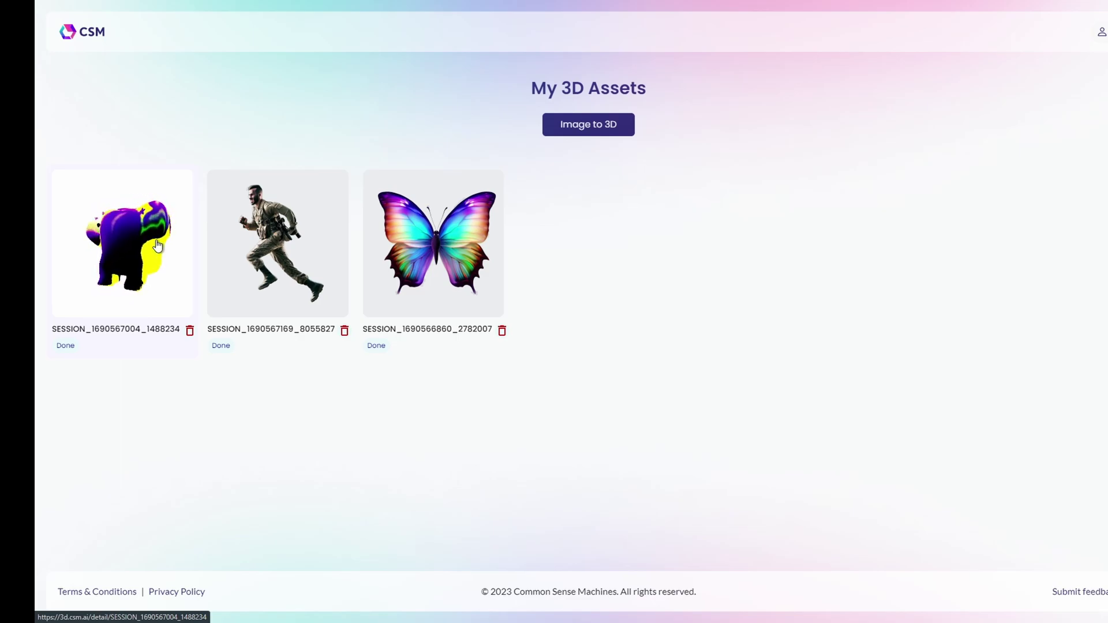
left_click(312, 245)
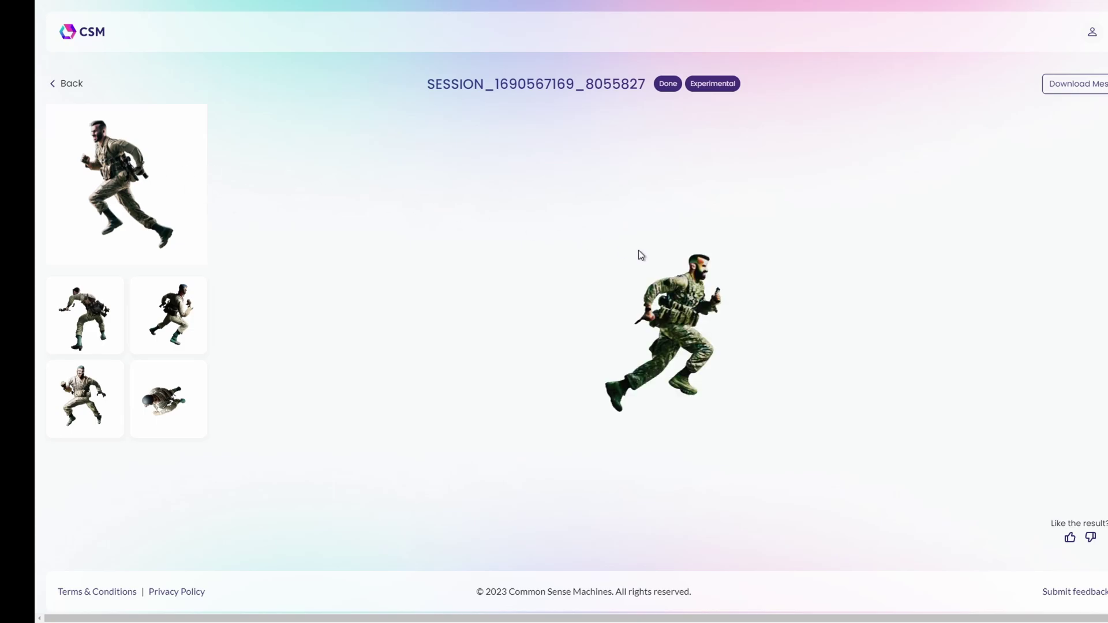
scroll(701, 333, "up", 5)
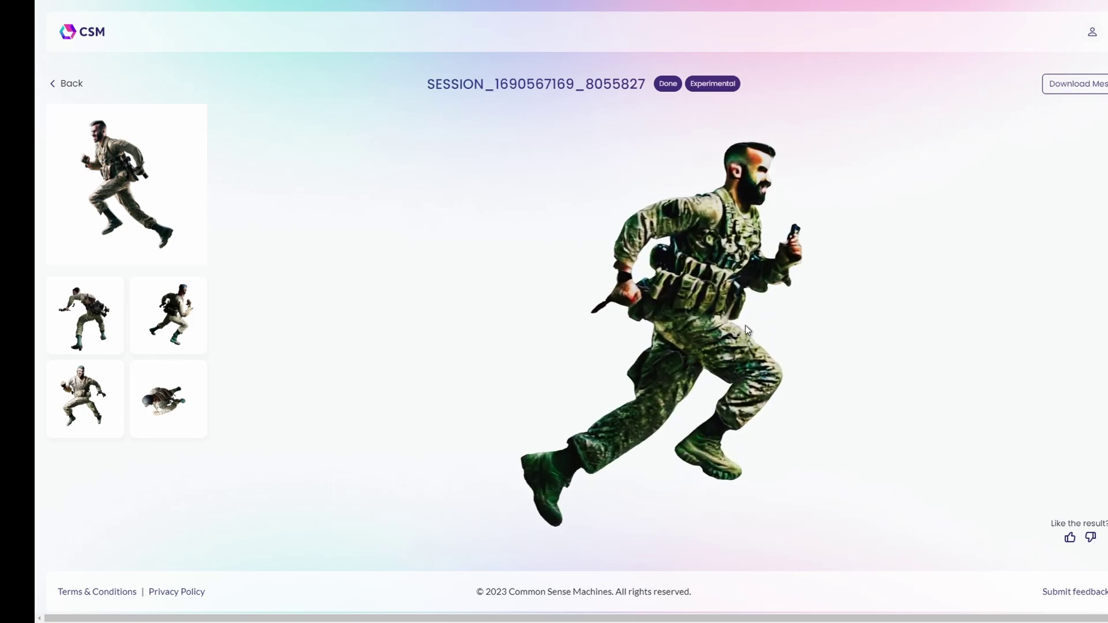
left_click_drag(752, 318, 500, 319)
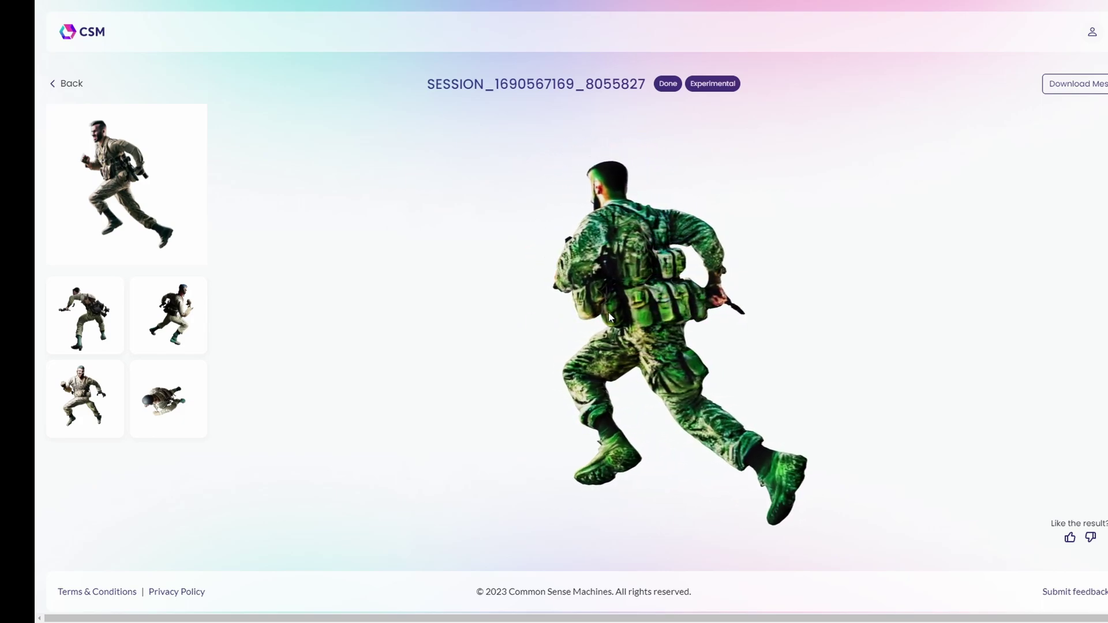
left_click_drag(688, 326, 469, 329)
mouse_move(725, 340)
left_mouse_down()
mouse_move(532, 319)
mouse_move(512, 305)
mouse_move(677, 207)
mouse_move(662, 283)
mouse_move(684, 324)
mouse_move(736, 390)
mouse_move(773, 382)
mouse_move(802, 329)
mouse_move(736, 311)
mouse_move(531, 313)
mouse_move(487, 263)
mouse_move(525, 214)
mouse_move(677, 248)
mouse_move(710, 281)
mouse_move(721, 337)
left_mouse_up()
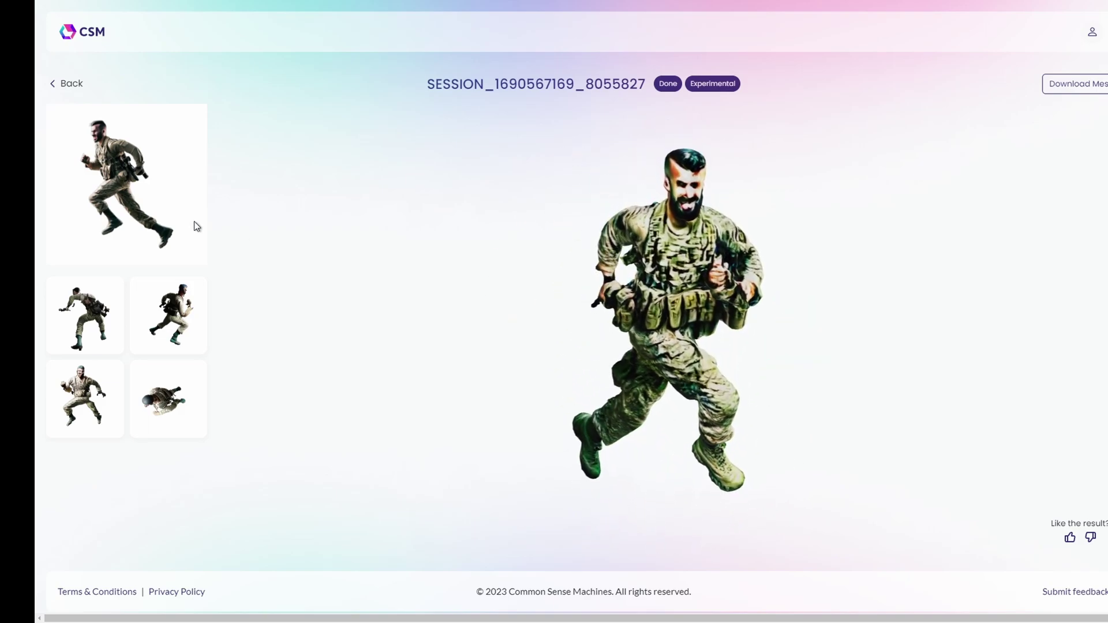
left_click(78, 86)
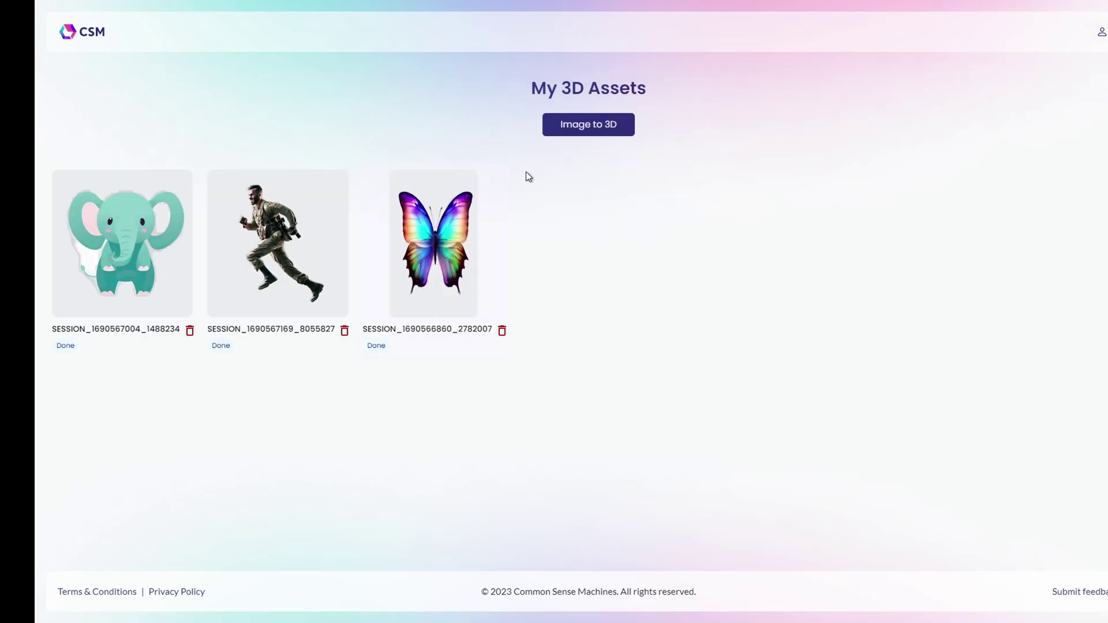
left_click(441, 213)
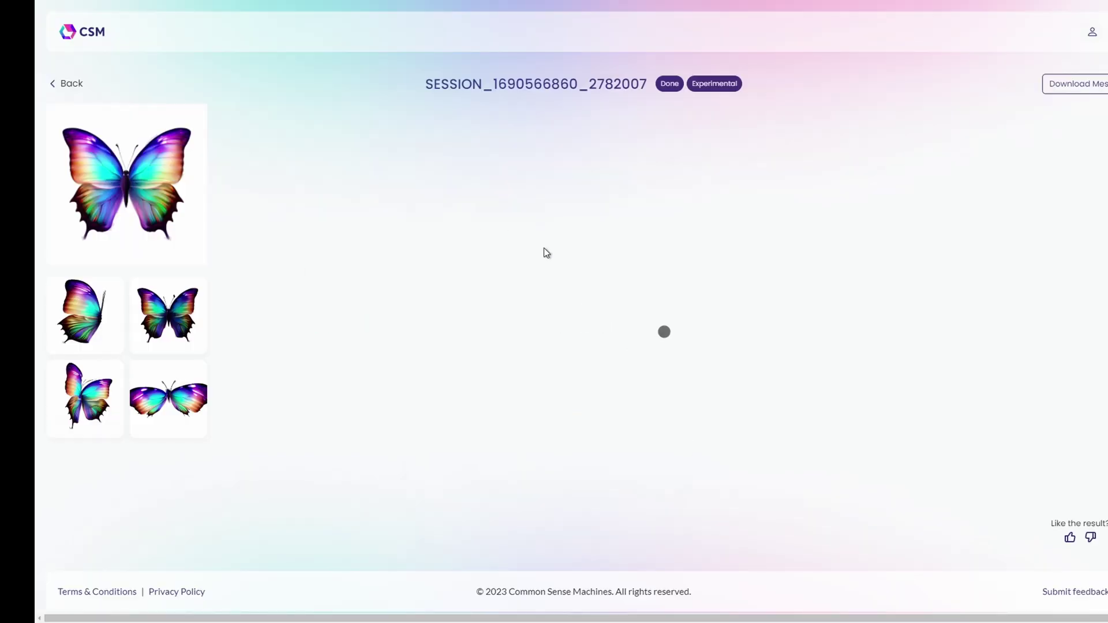
left_click_drag(633, 323, 732, 366)
left_click_drag(795, 334, 511, 336)
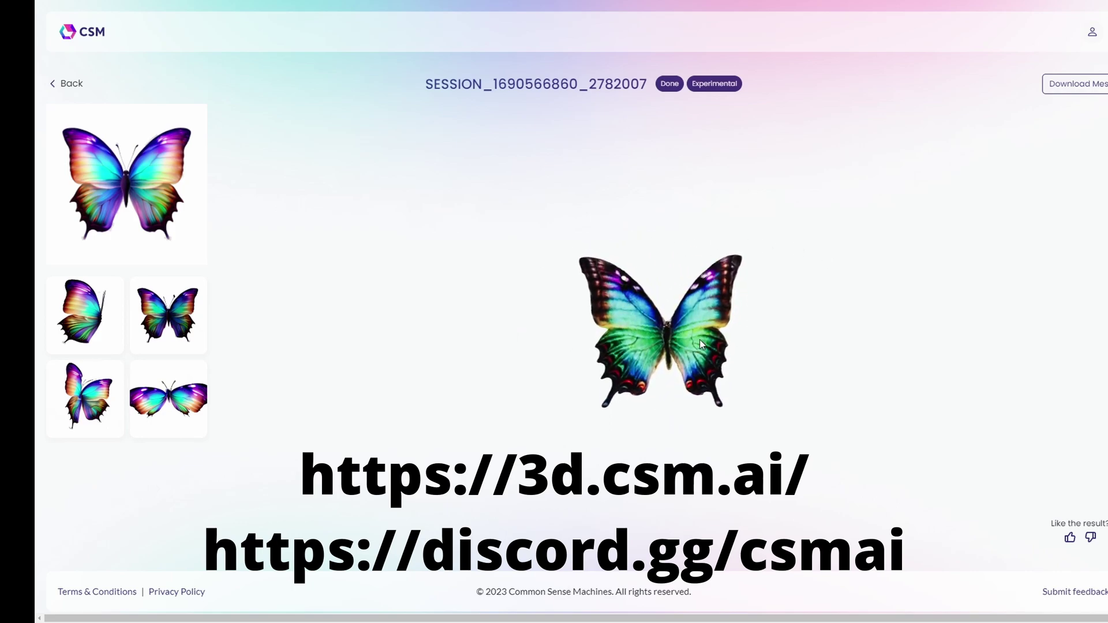
left_click_drag(701, 344, 654, 354)
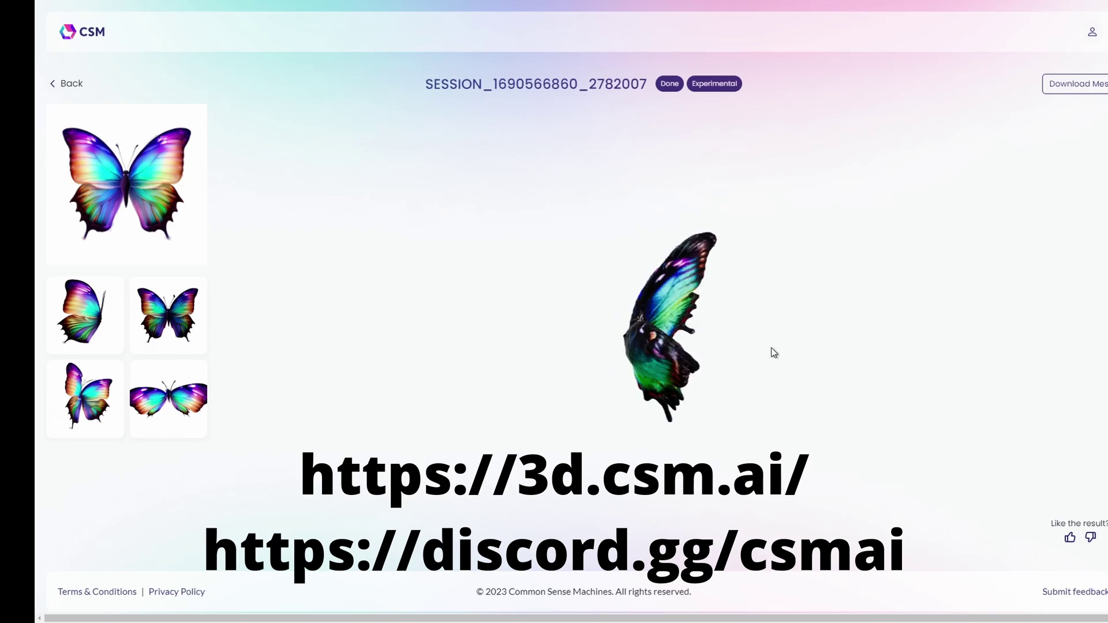
left_click(87, 86)
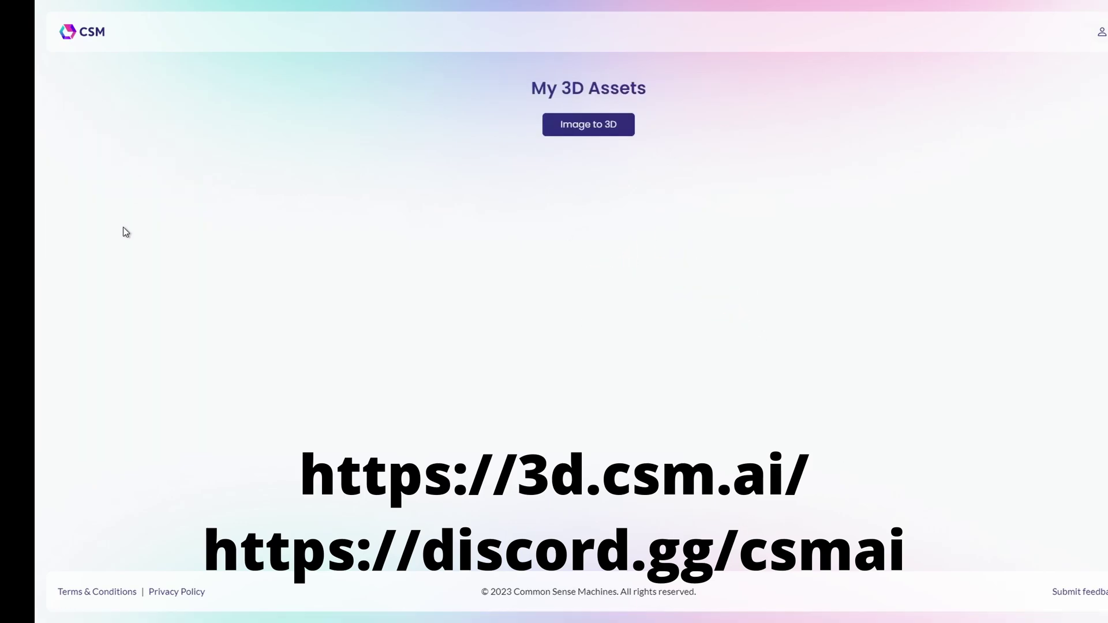
Open the elephant model and download its mesh in GLB format.
left_click(157, 229)
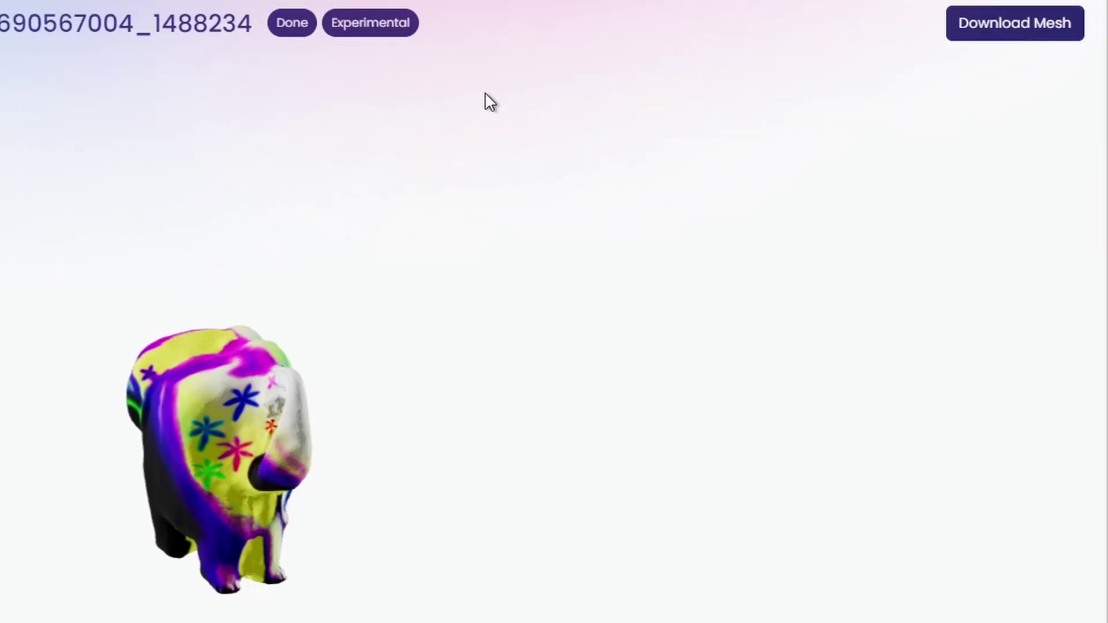
left_click(987, 23)
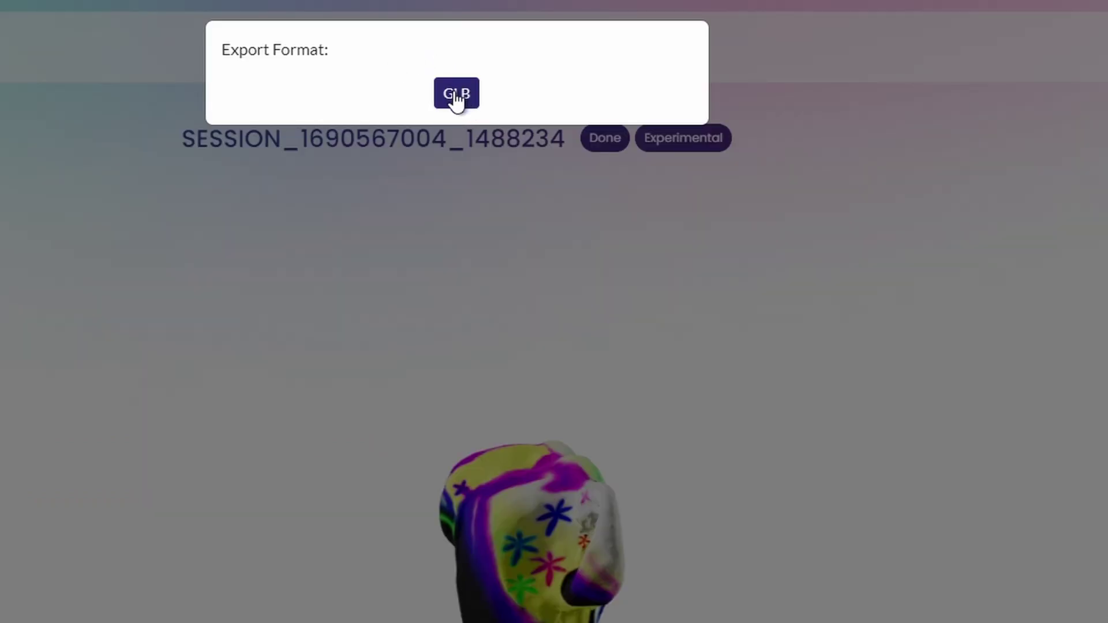
left_click(455, 93)
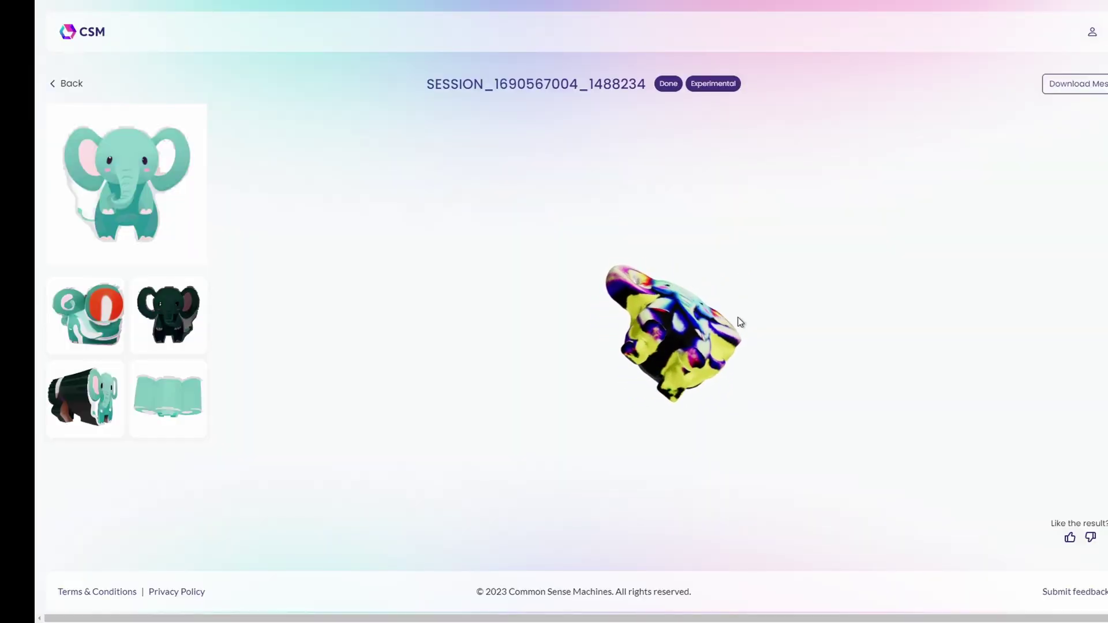
left_click_drag(741, 322, 1029, 372)
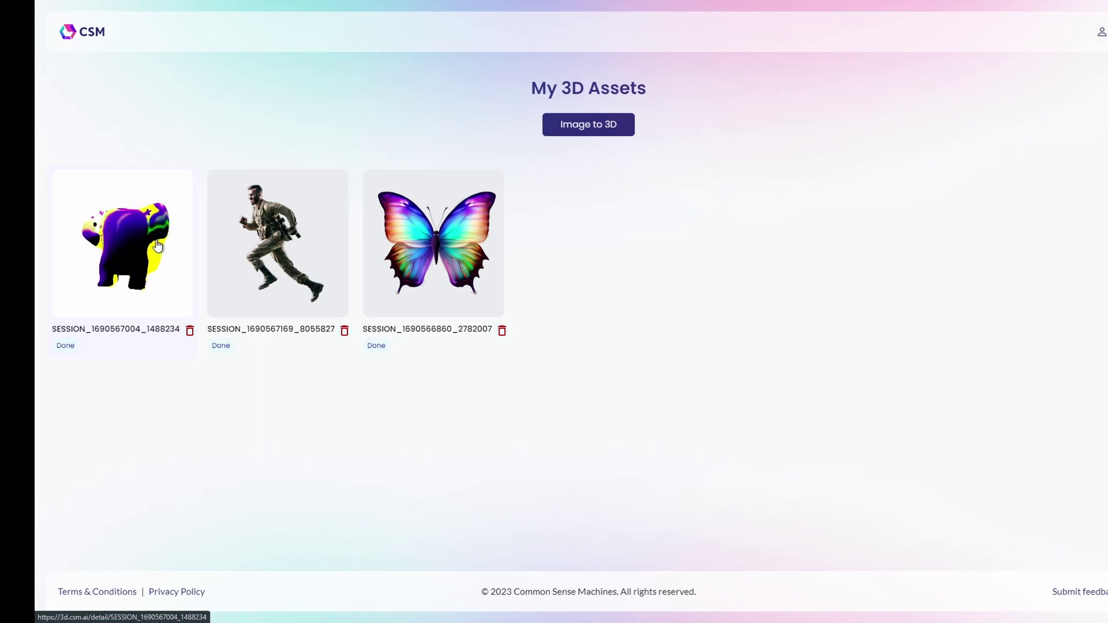
Reopen the soldier model's session and zoom in on its 3D view.
left_click(310, 246)
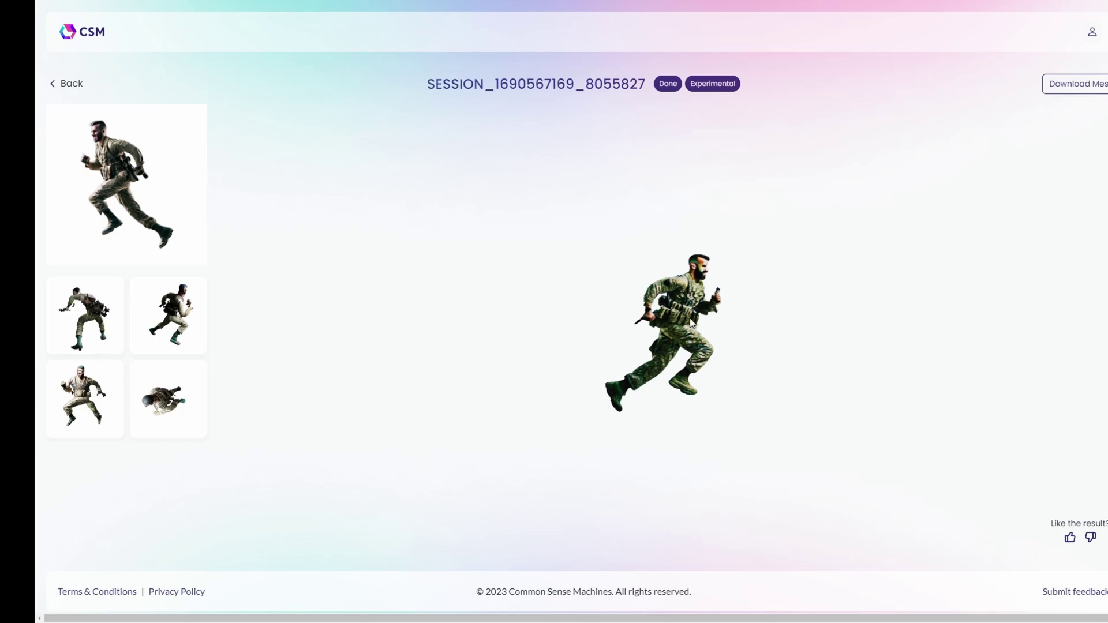
scroll(691, 322, "up", 5)
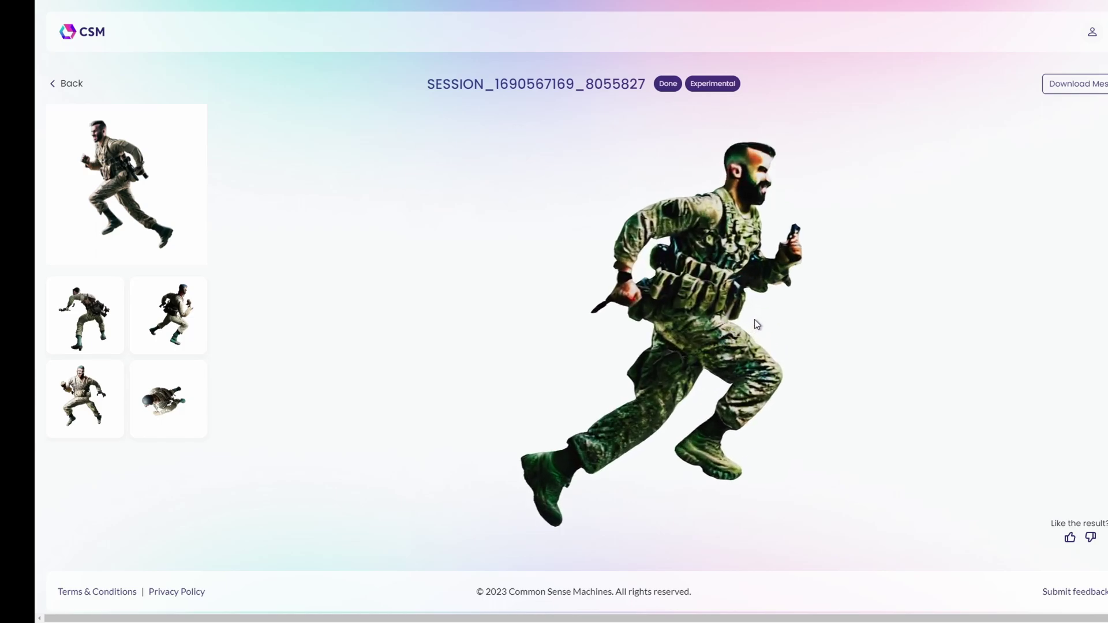